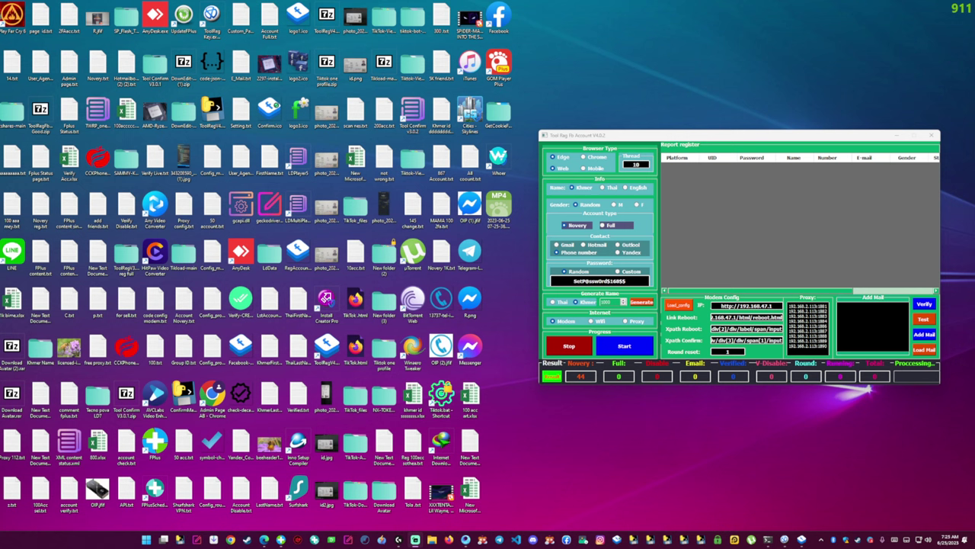
Open the modem configuration file Config_modem_new.txt and narrow its window so the registration tool beside it is uncovered.
left_click_drag(773, 306, 716, 317)
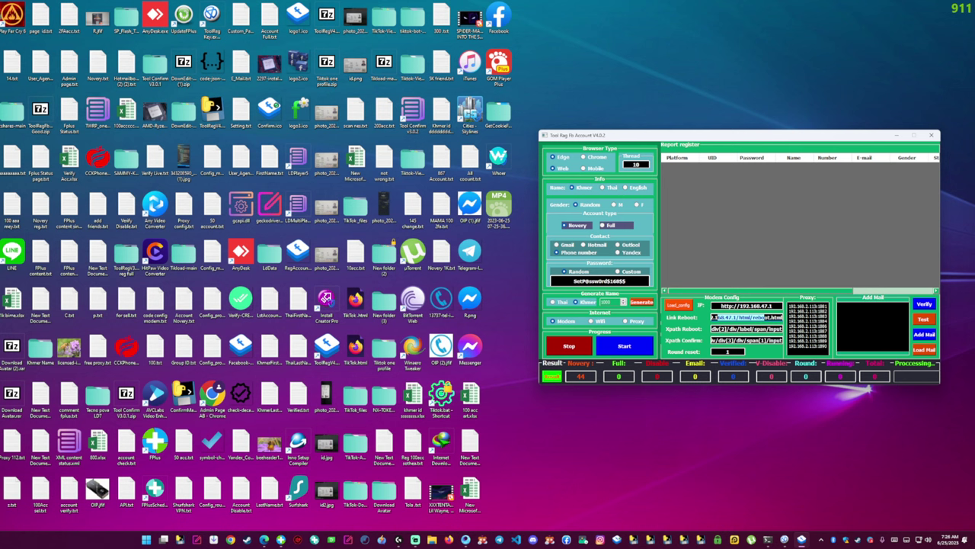
left_click(678, 304)
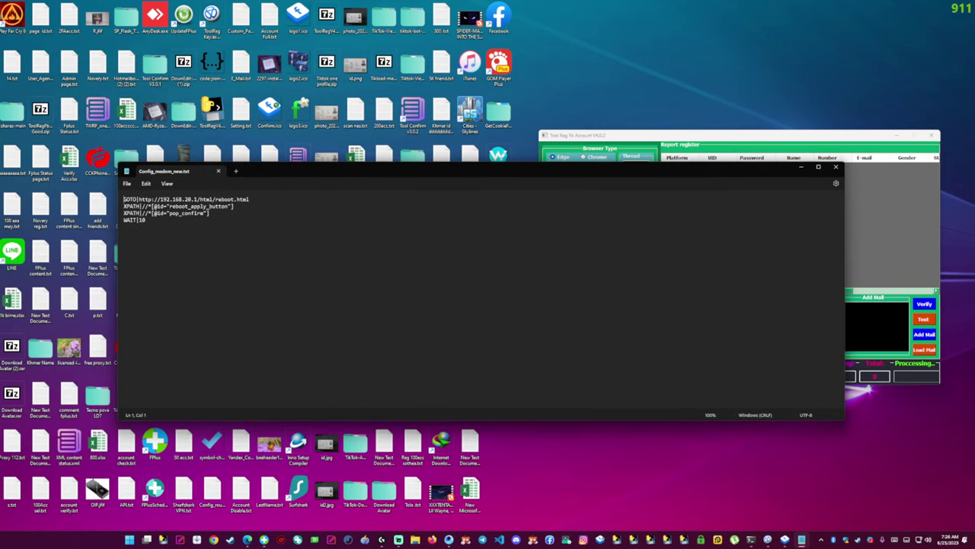
left_click_drag(844, 292, 482, 293)
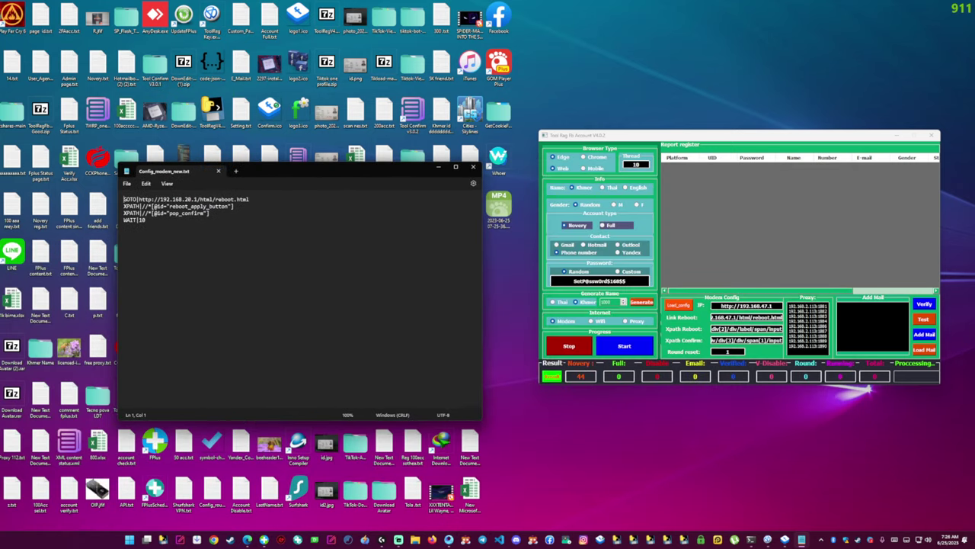
left_click_drag(335, 169, 383, 97)
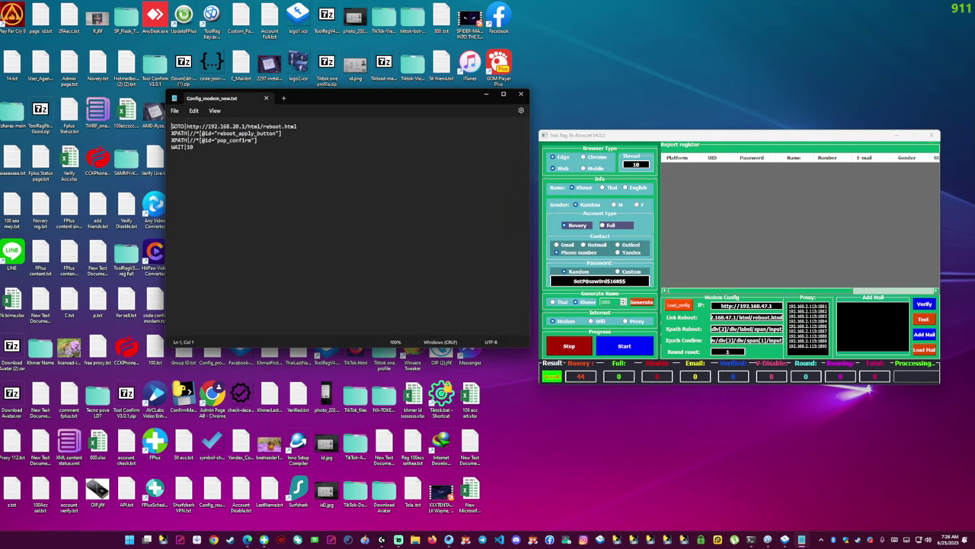
Examine the GOTO, XPATH and WAIT lines of the modem configuration file.
double_click(178, 126)
key("Down")
key("Home")
key("ctrl+shift+Right")
key("Down")
key("Down")
key("Home")
key("ctrl+shift+Right")
left_click(172, 154)
Arrange the configuration file's window above the registration tool so that the modem settings of both can be seen together.
left_click_drag(381, 98, 439, 96)
left_click_drag(739, 135, 760, 274)
left_click_drag(439, 96, 773, 29)
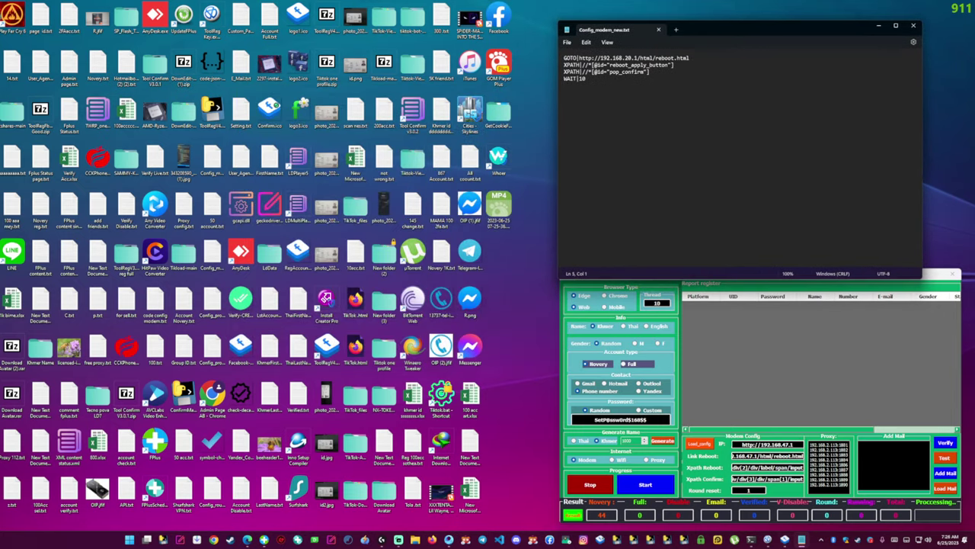
Switch to Microsoft Edge, load the modem's page at 192.168.47.1 and maximize the browser window.
left_click(247, 540)
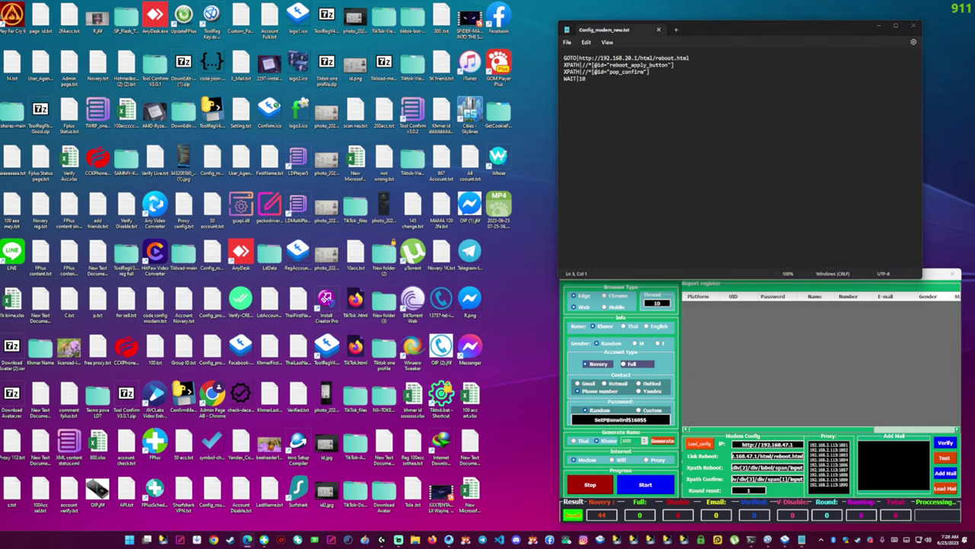
left_click(125, 63)
type("192.168.47.1")
key("Return")
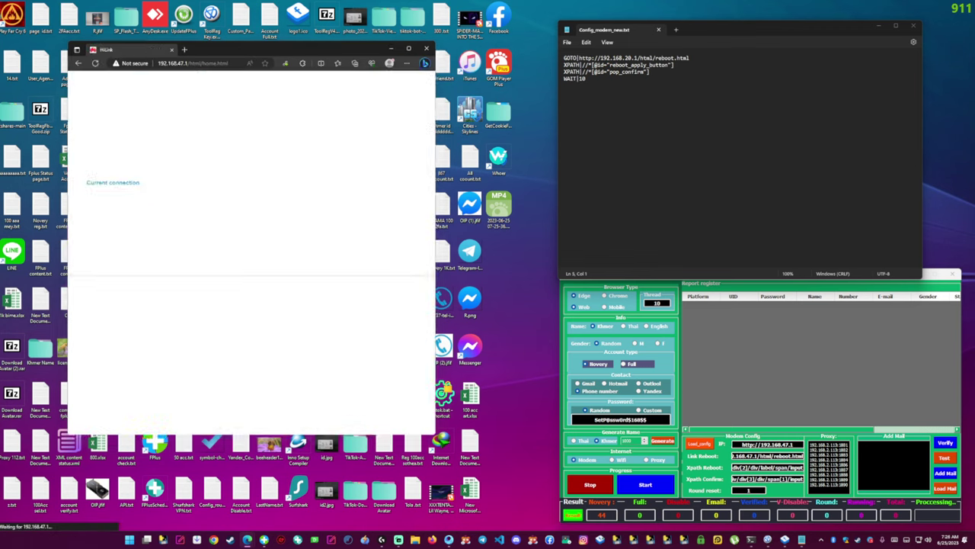
left_click(409, 48)
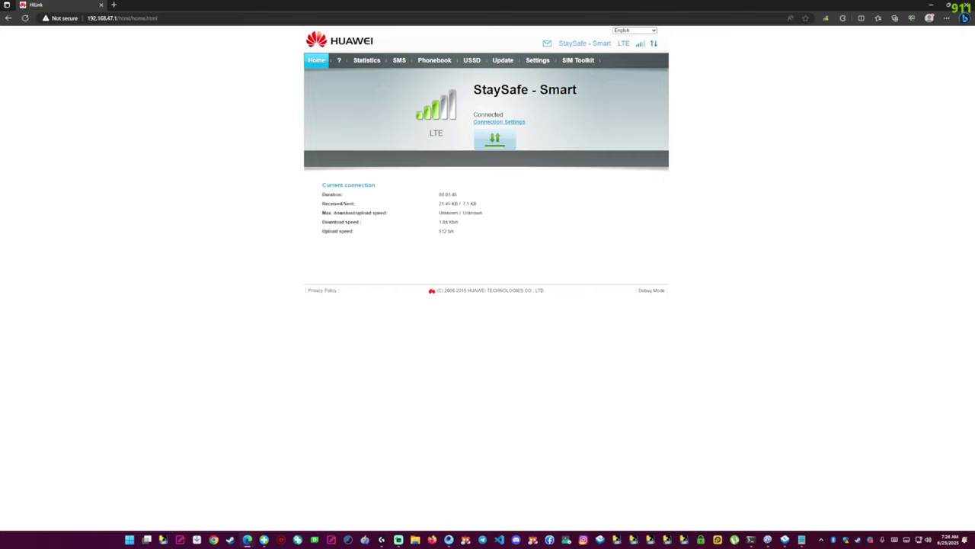
Go to the Reboot page in the modem's system settings and copy its address, then minimize the browser.
left_click(537, 60)
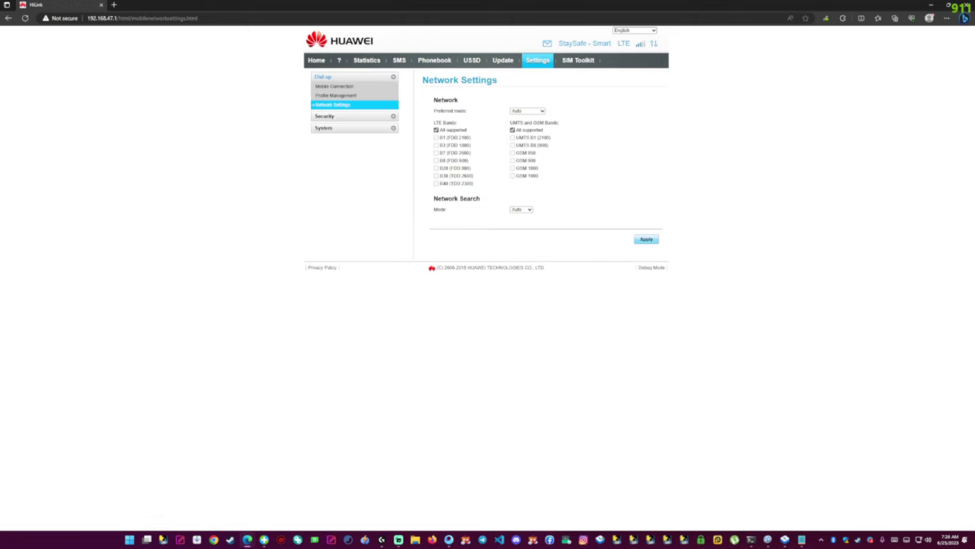
left_click(354, 128)
left_click(323, 147)
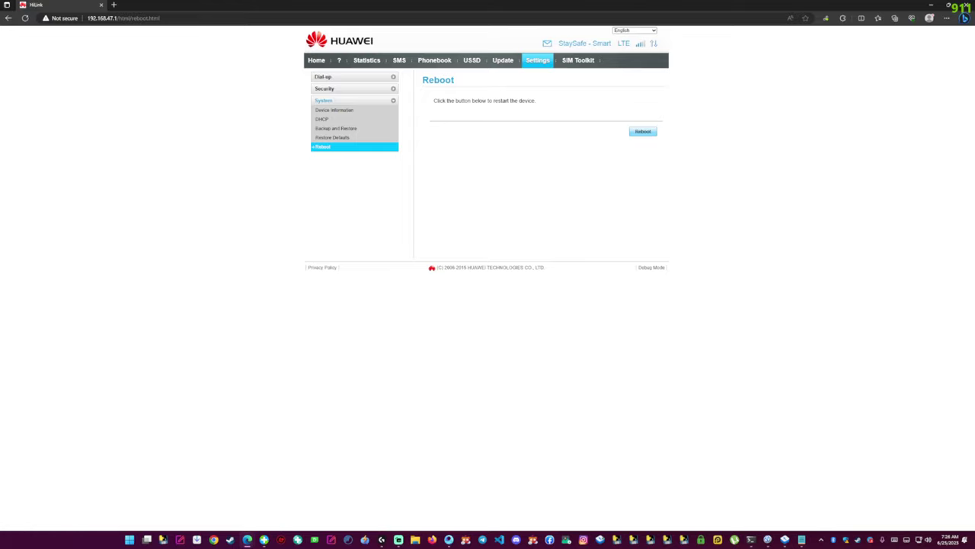
key("ctrl+l")
key("ctrl+c")
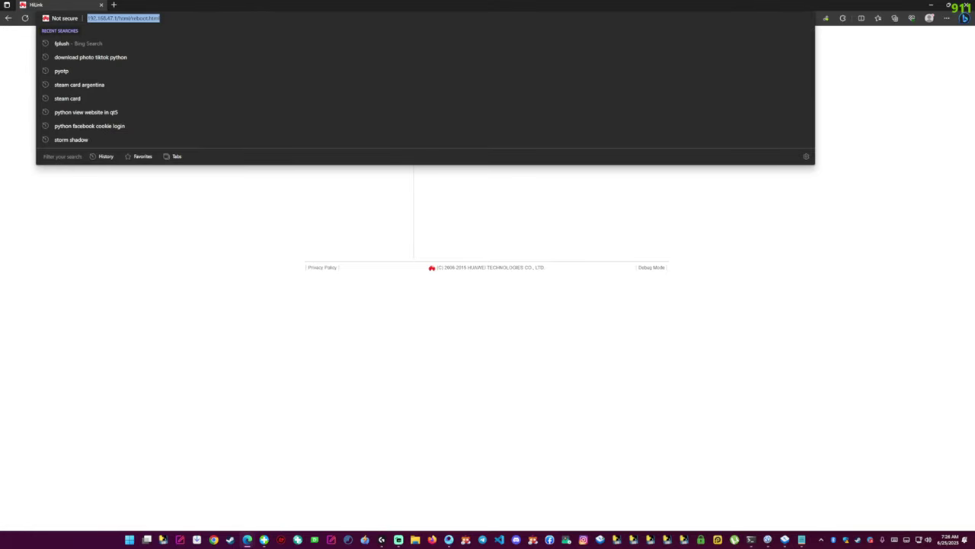
left_click(931, 5)
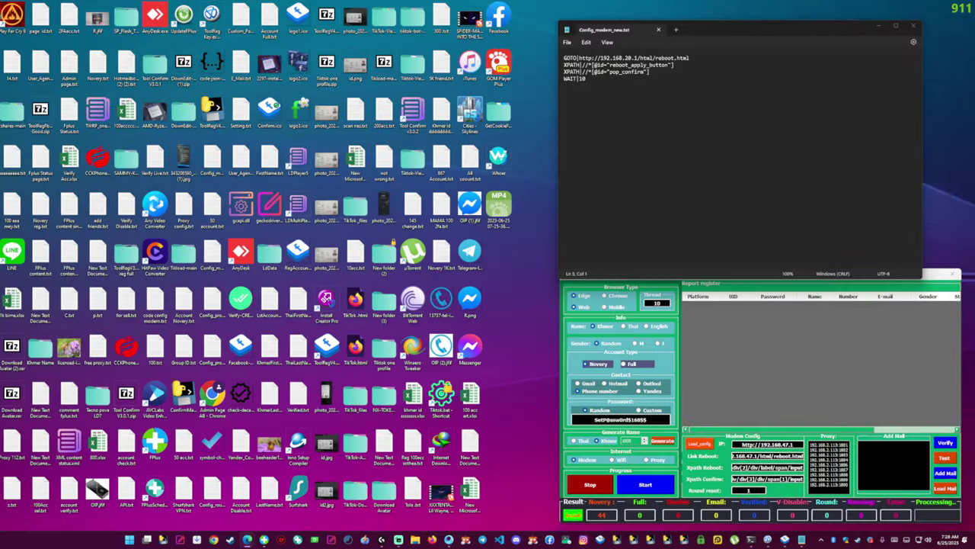
mouse_move(732, 29)
left_mouse_down()
mouse_move(667, 70)
mouse_move(419, 137)
mouse_move(717, 25)
left_mouse_up()
left_click_drag(676, 53, 566, 53)
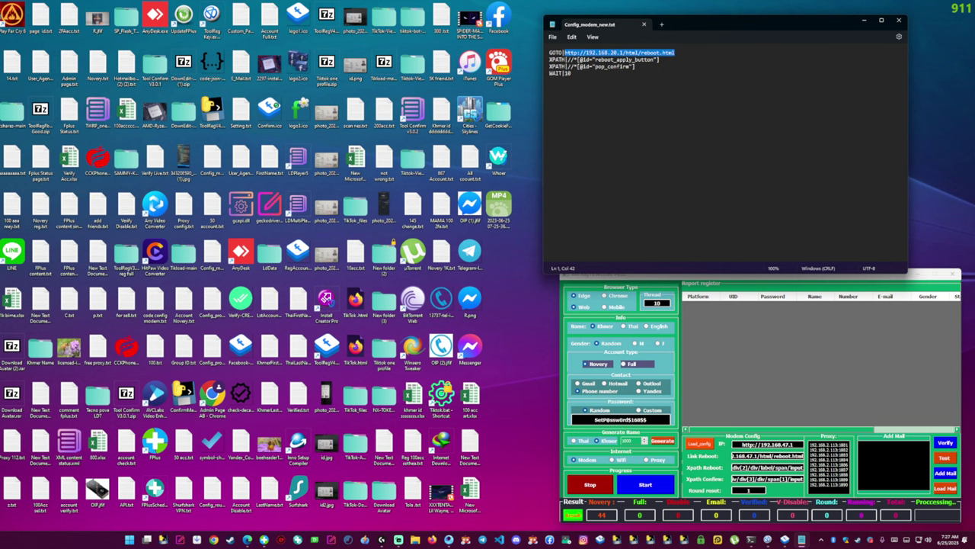
key("ctrl+v")
left_click_drag(675, 52, 564, 52)
left_click(624, 52)
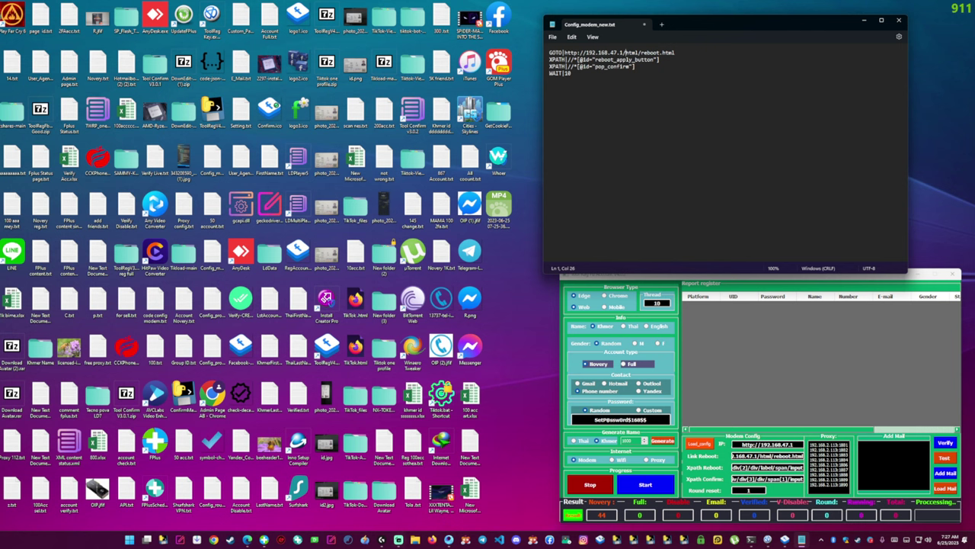
Return to the modem's Reboot page in Microsoft Edge and open the developer tools.
mouse_move(399, 540)
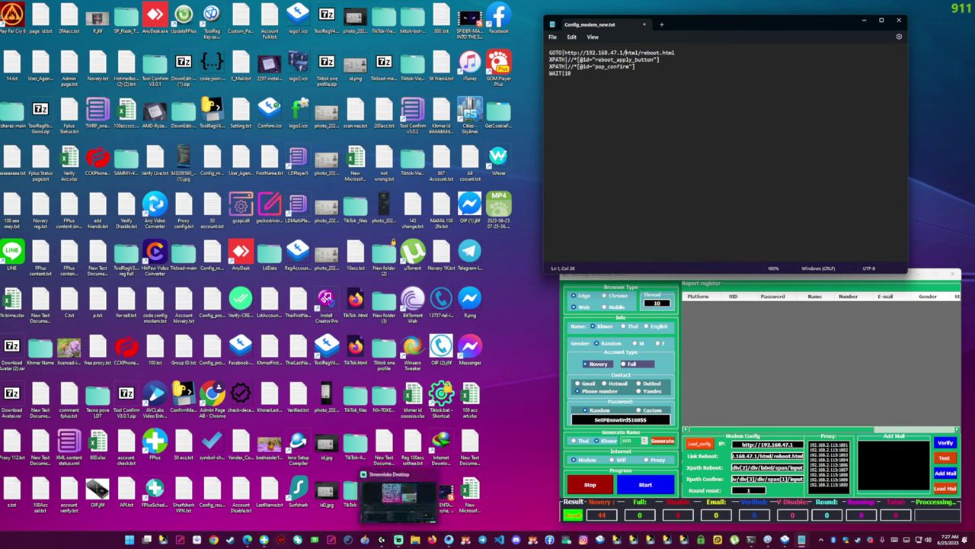
left_click(247, 540)
left_click(288, 499)
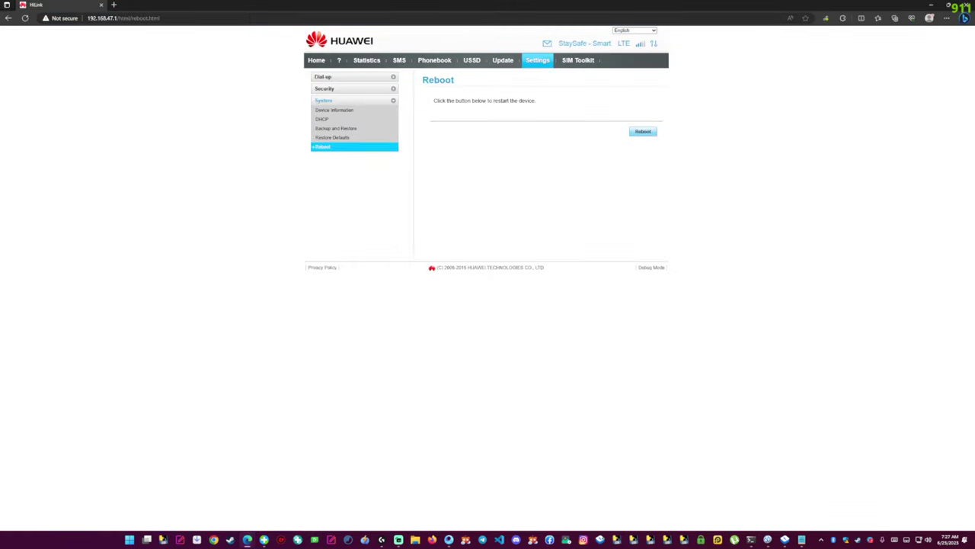
key("F12")
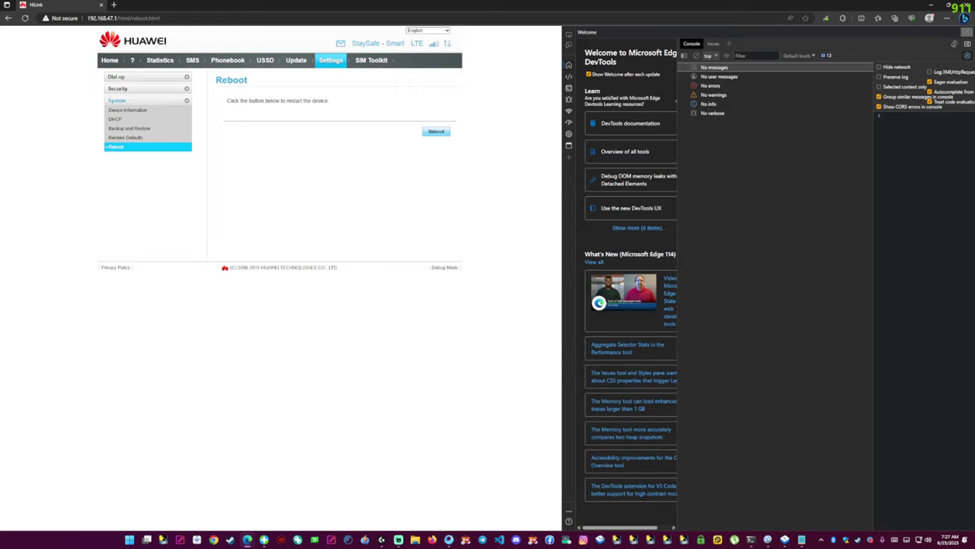
key("F12")
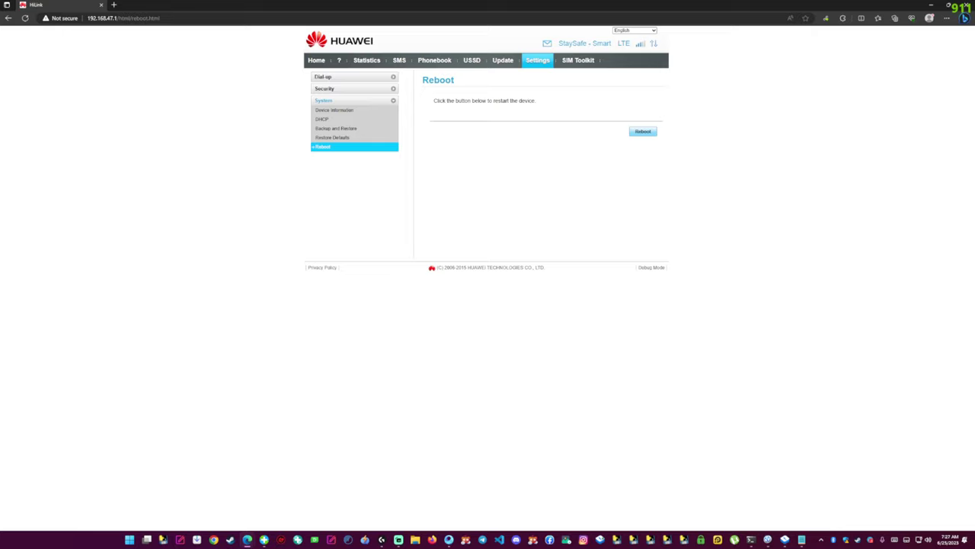
left_click(946, 17)
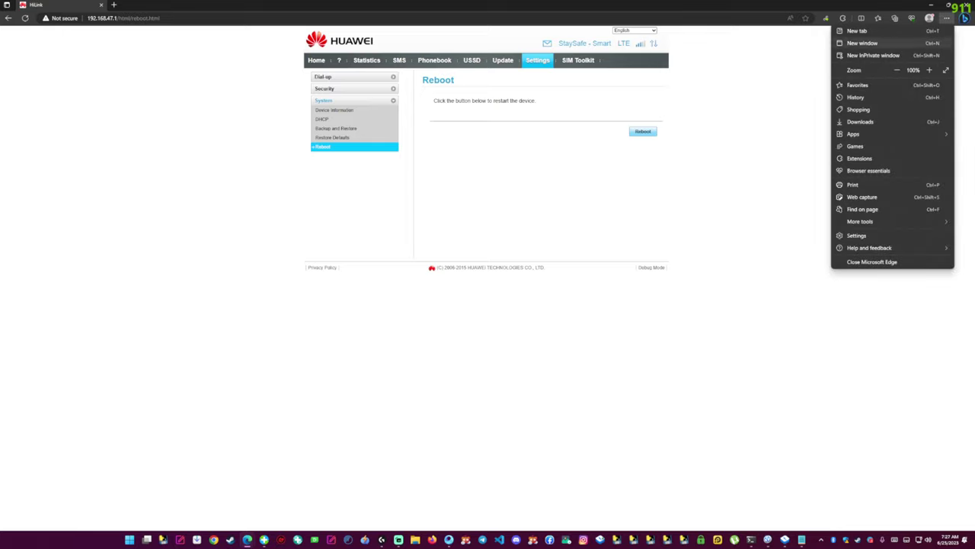
left_click(861, 121)
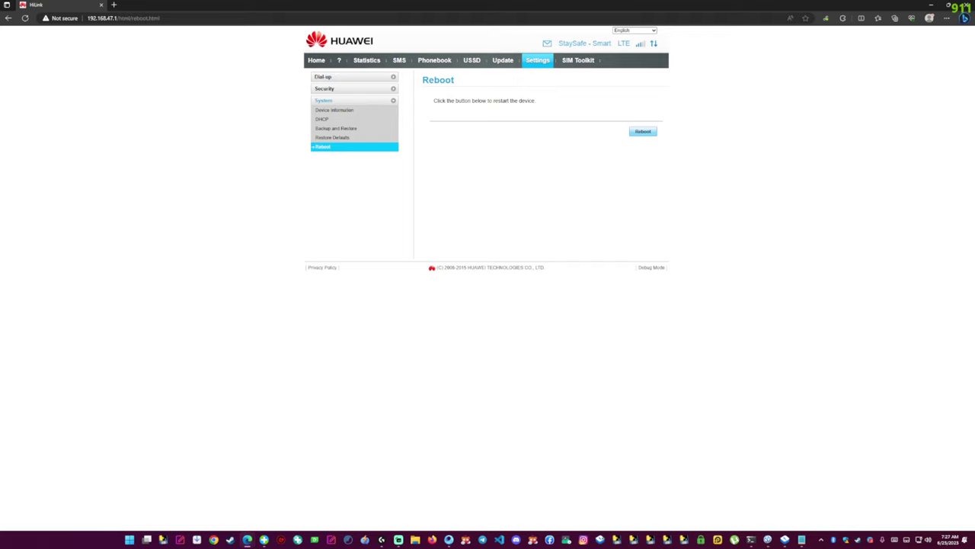
key("F12")
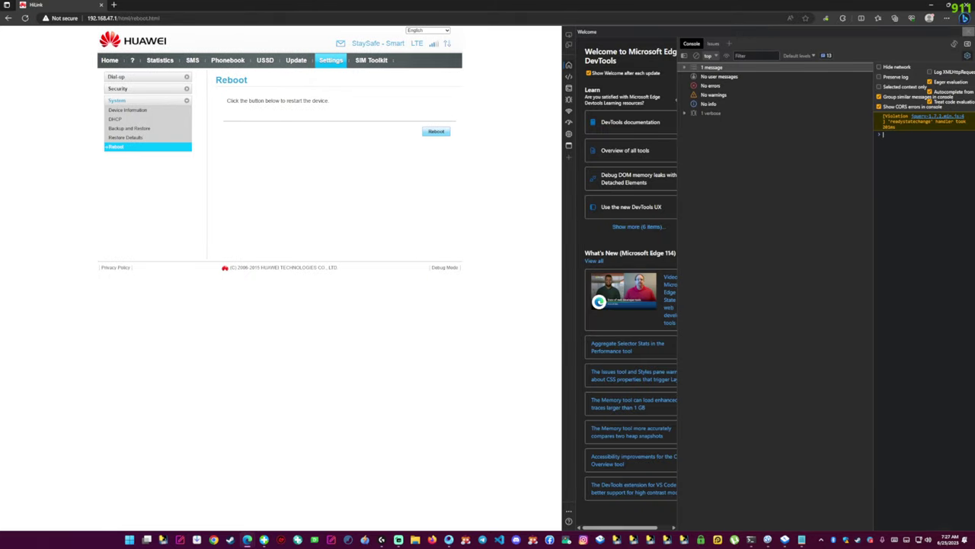
Inspect the modem page's Reboot button, copy its XPath and minimize the browser.
left_click(568, 34)
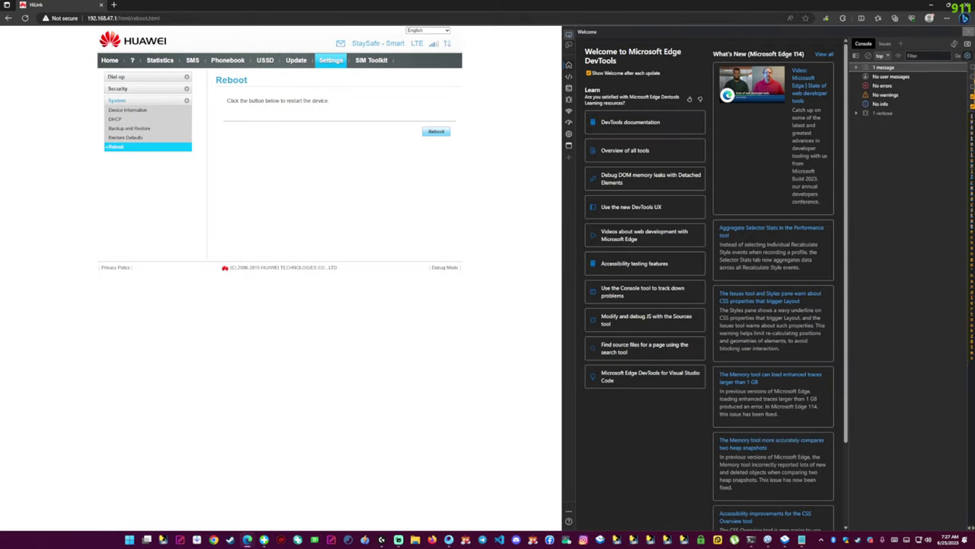
left_click(436, 131)
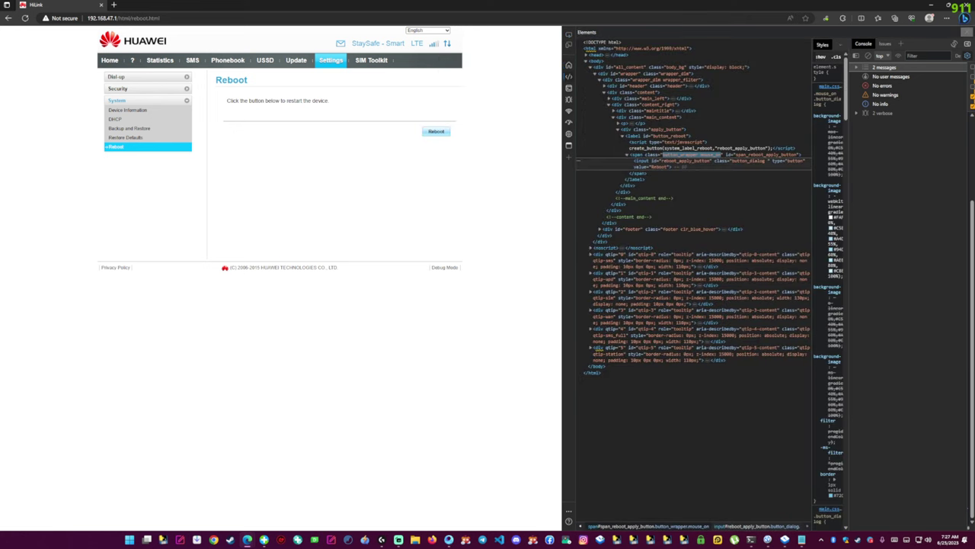
right_click(592, 162)
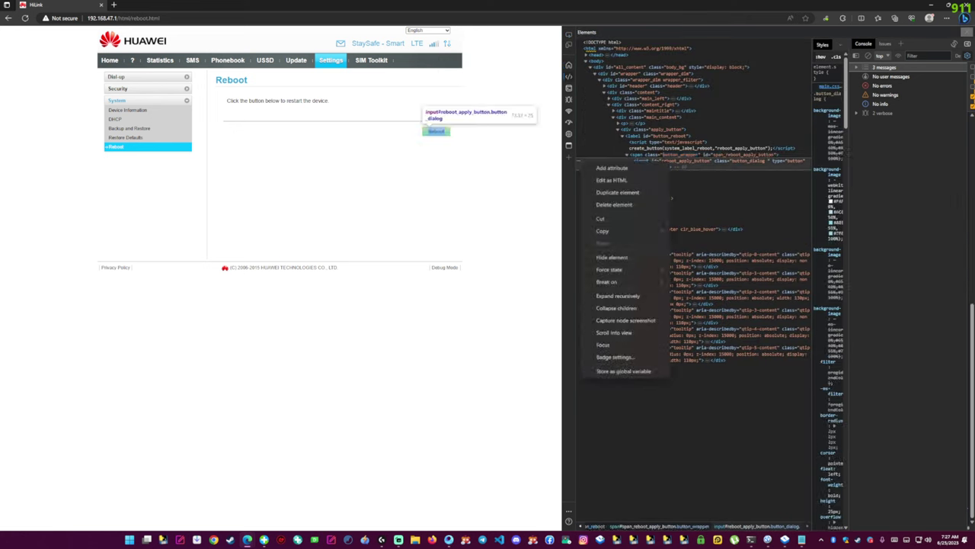
mouse_move(610, 230)
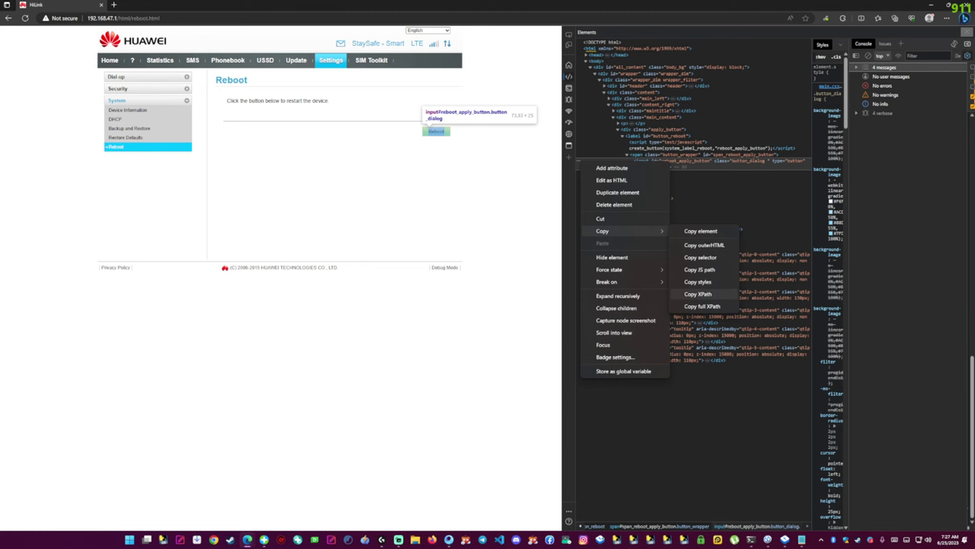
left_click(698, 293)
left_click(931, 5)
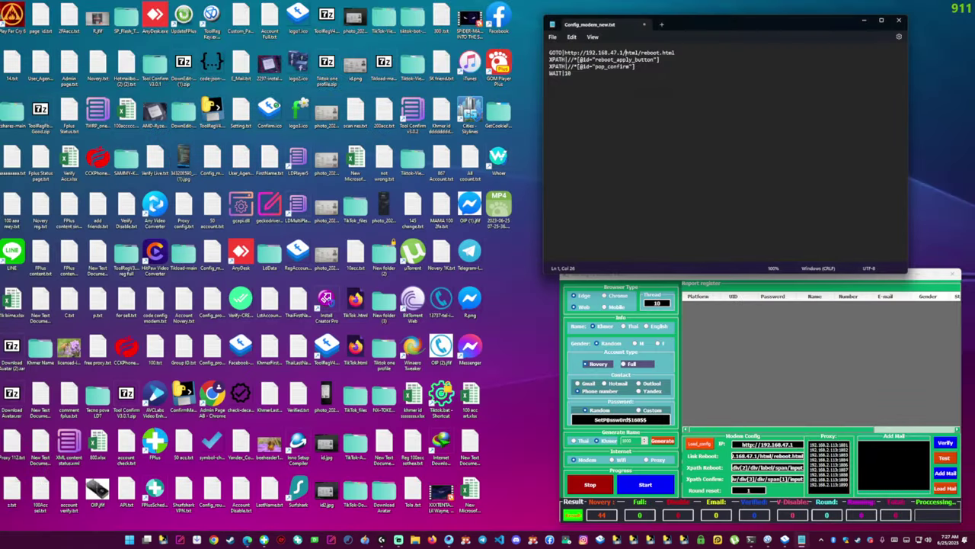
left_click(549, 80)
left_click_drag(660, 59, 568, 59)
type("//*[@id=\"reboot_apply_button\"]")
Bring up the modem's restart confirmation in Microsoft Edge, copy the XPath of its OK button and minimize the browser.
left_click(247, 539)
left_click(288, 502)
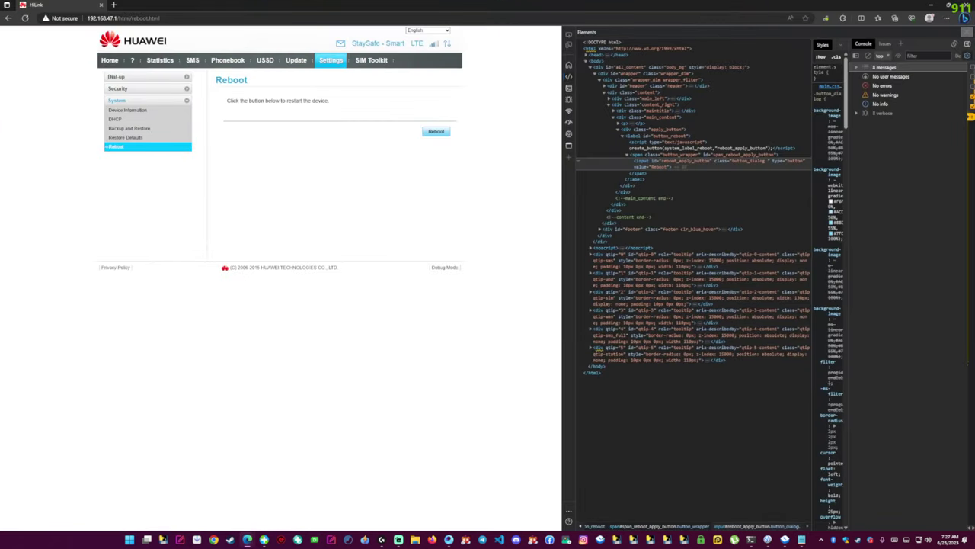
left_click(436, 131)
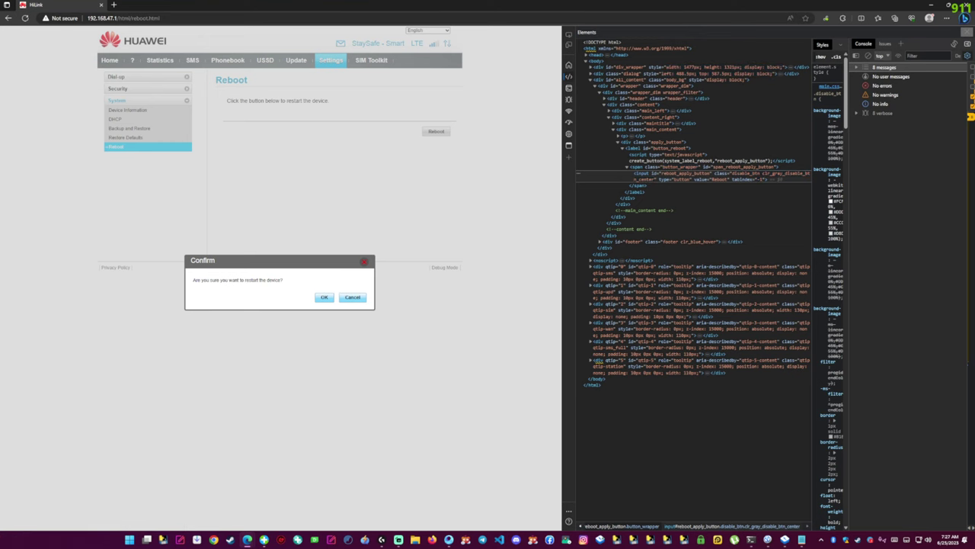
left_click(569, 33)
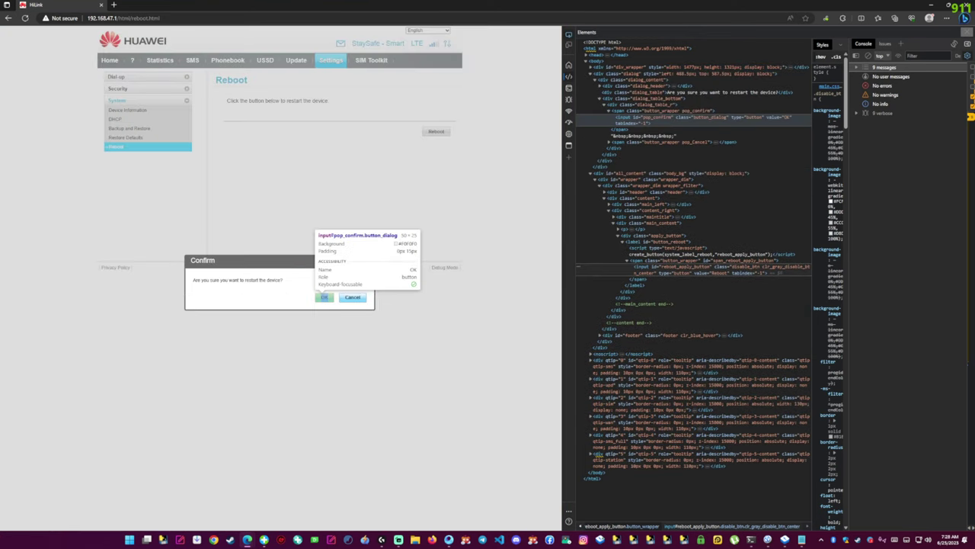
left_click(324, 297)
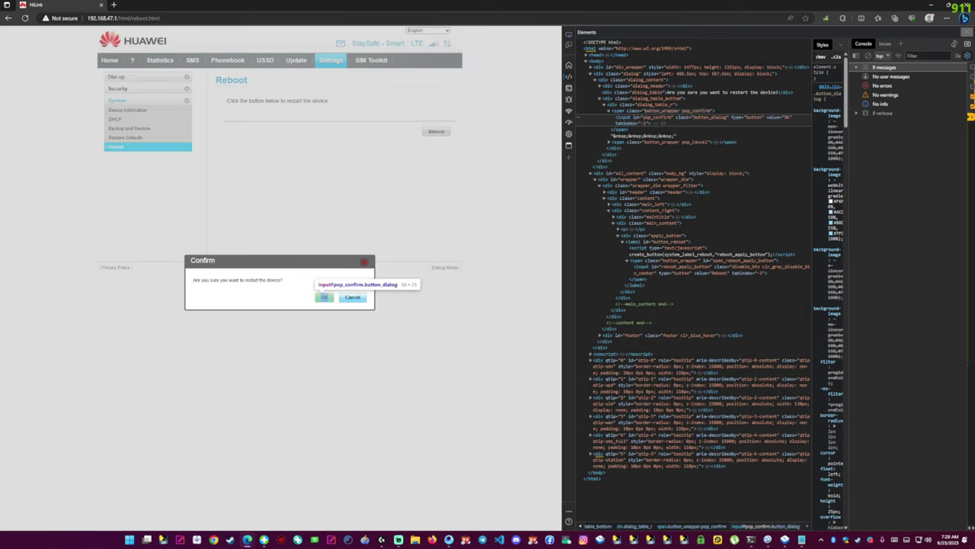
right_click(592, 119)
mouse_move(600, 187)
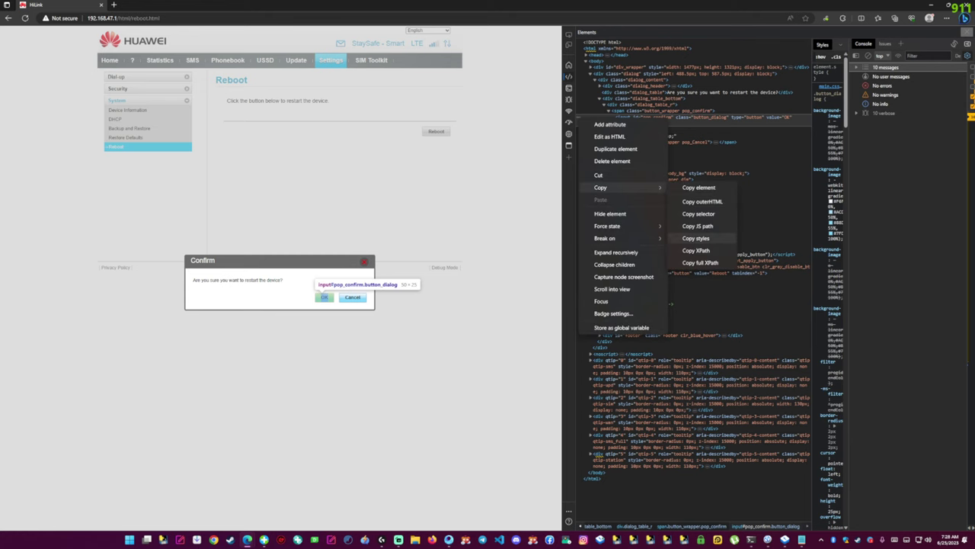
left_click(696, 250)
left_click(930, 5)
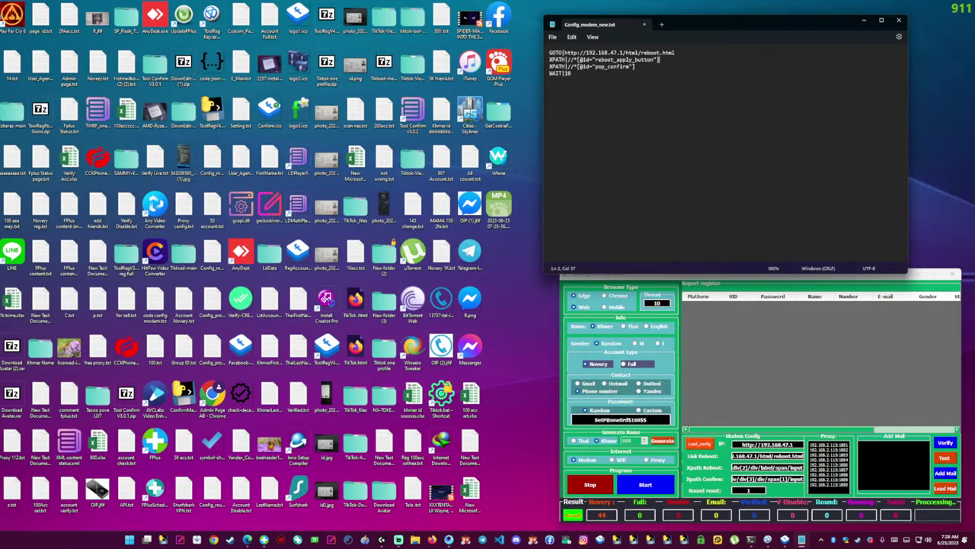
left_click_drag(639, 67, 567, 67)
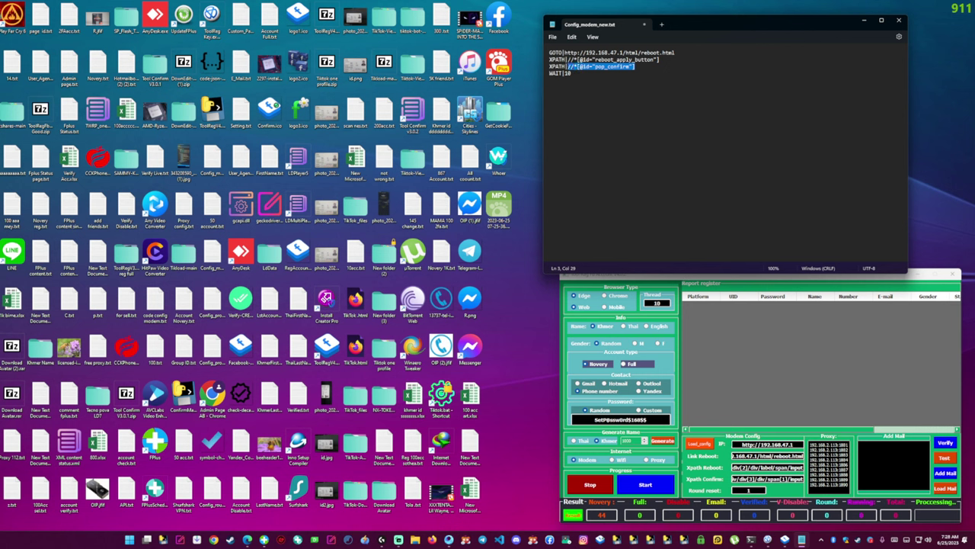
right_click(573, 67)
left_click(602, 121)
type("GOTO")
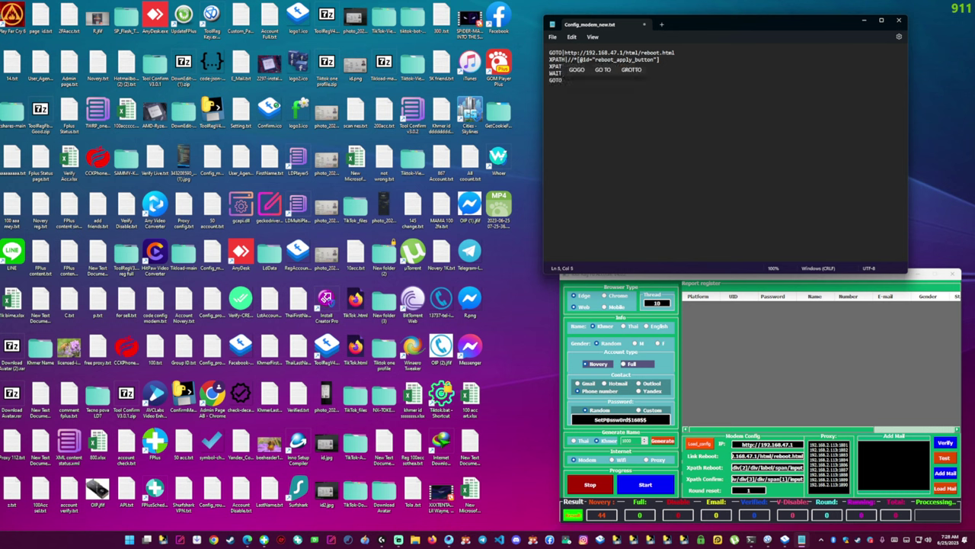
type("|")
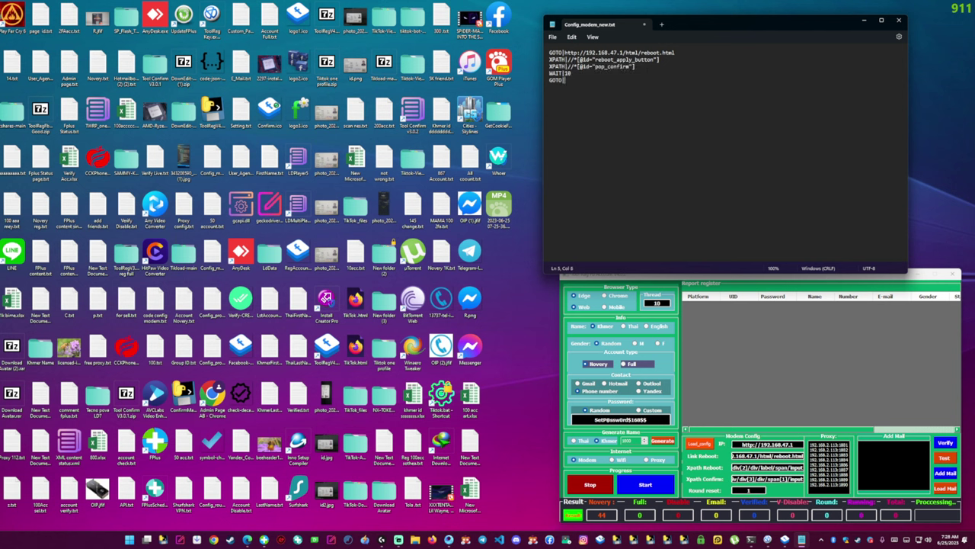
key("shift+Home")
key("BackSpace")
Save the edited modem configuration in Config_modem_new.txt and close the file.
left_click(899, 21)
left_click(679, 169)
Reposition the registration tool window on the desktop so it sits clear of the automated browser windows.
left_click_drag(760, 274, 425, 90)
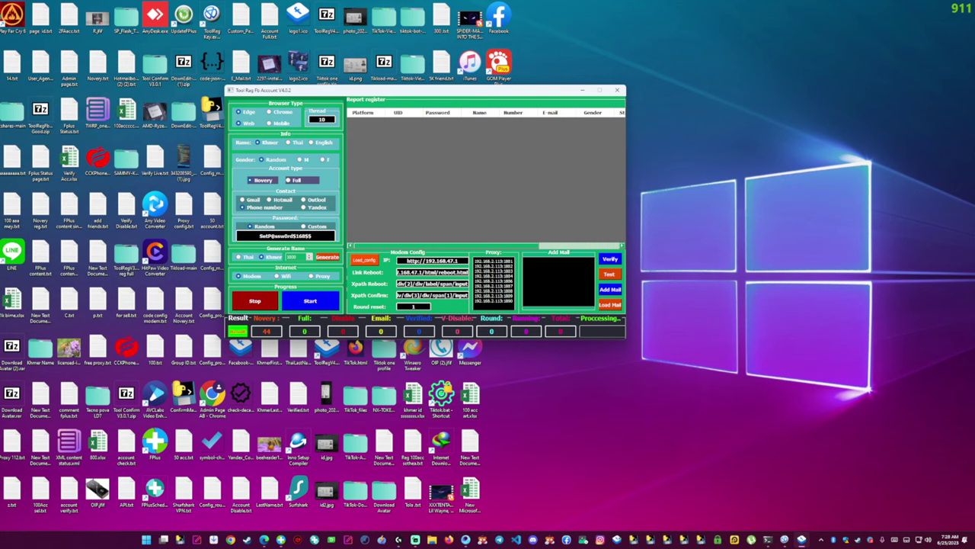
left_click_drag(276, 90, 563, 114)
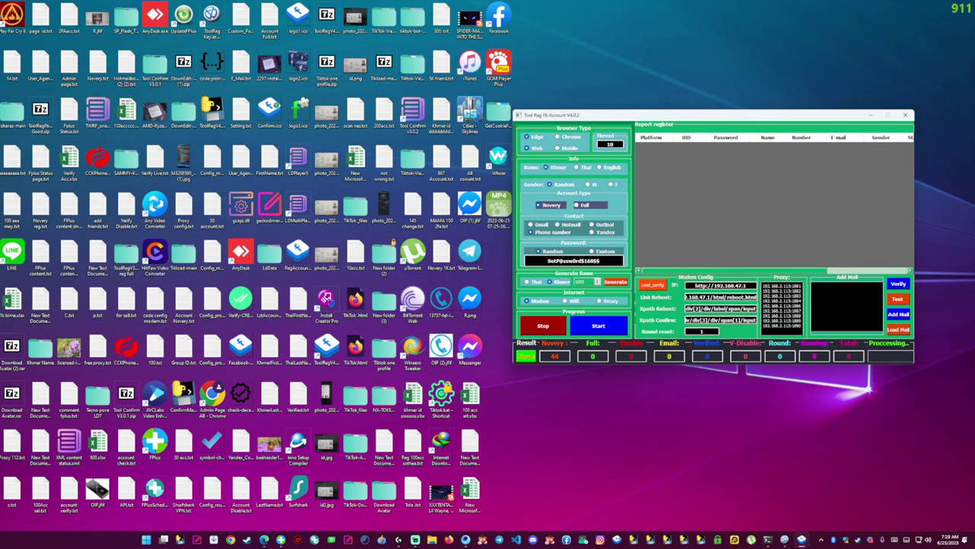
left_click_drag(694, 115, 703, 240)
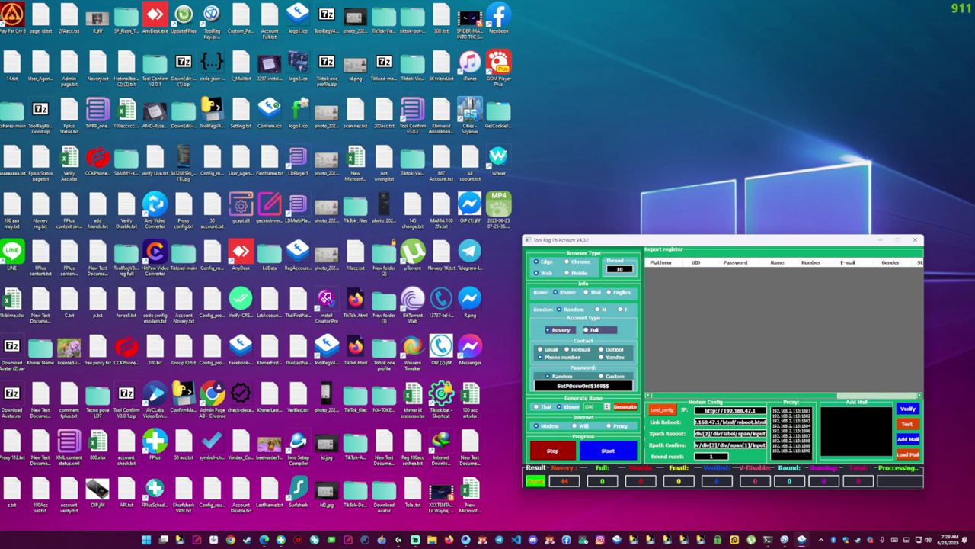
left_click_drag(716, 239, 723, 266)
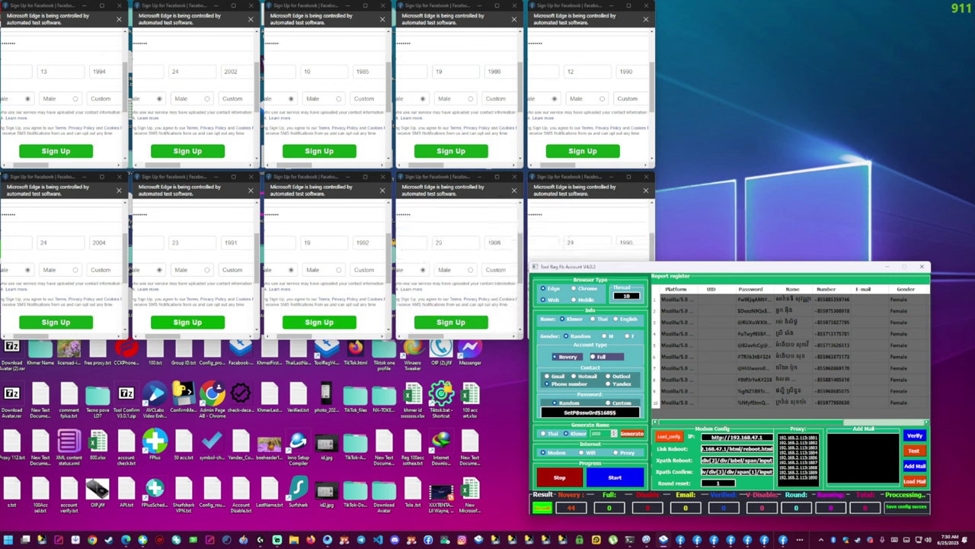
left_click_drag(711, 266, 760, 273)
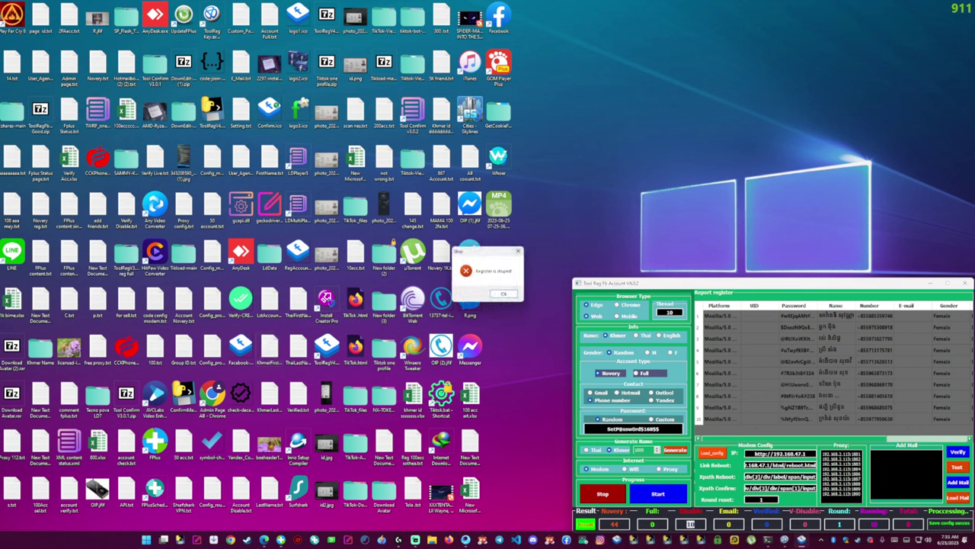
Dismiss the registration stop message, open the tool's Result folder and move its window clear of the tool.
key("Return")
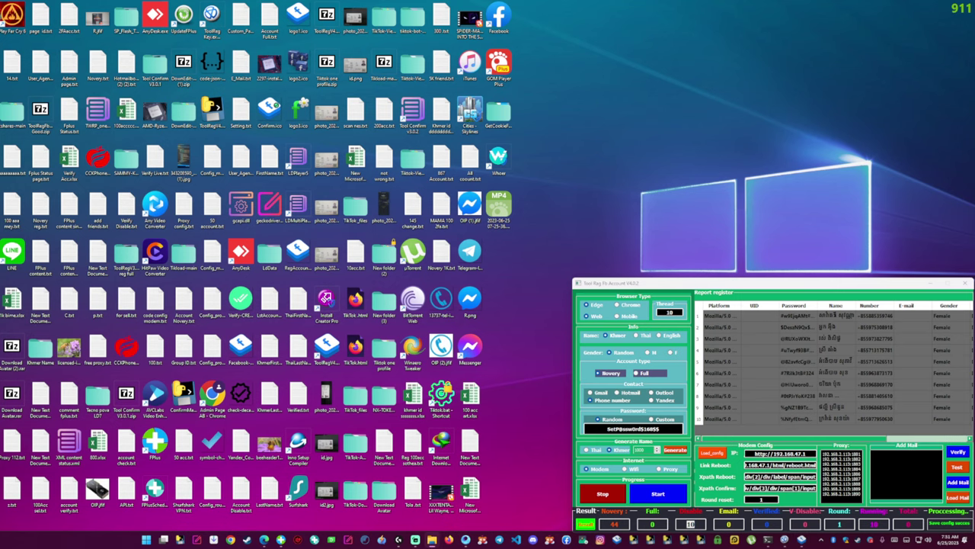
left_click(585, 524)
left_click_drag(533, 177, 305, 87)
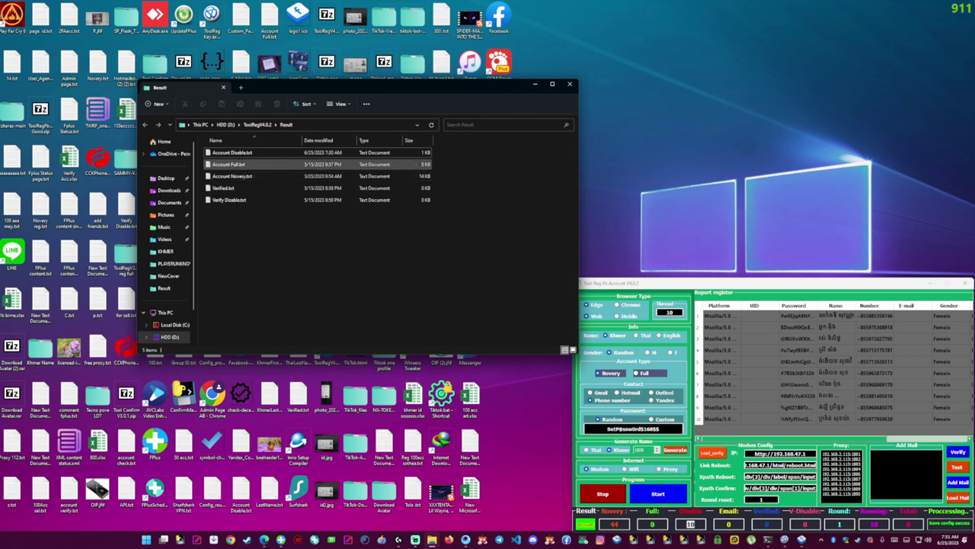
Open Account Disable.txt from the Result folder, highlight all its account entries for review and close the file.
double_click(235, 152)
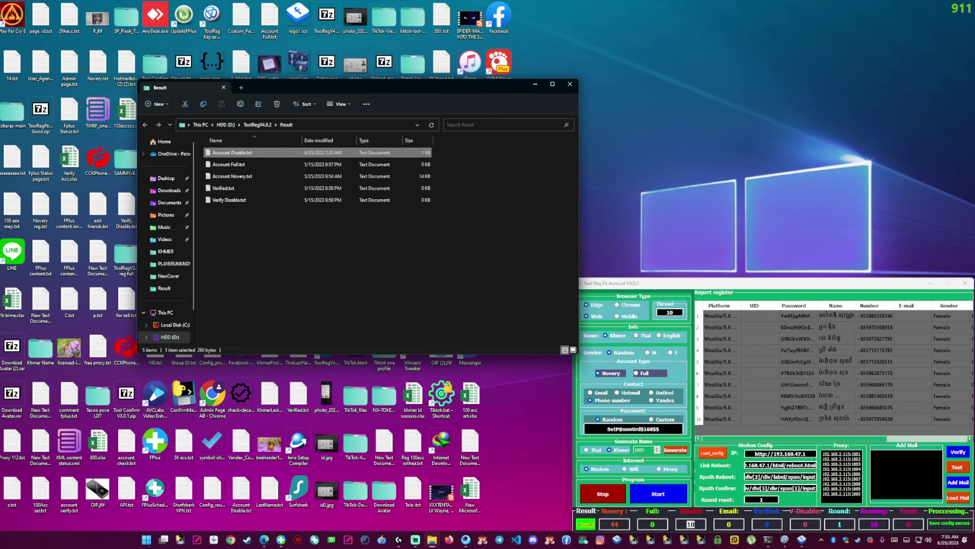
left_click_drag(725, 23, 346, 93)
key("ctrl+a")
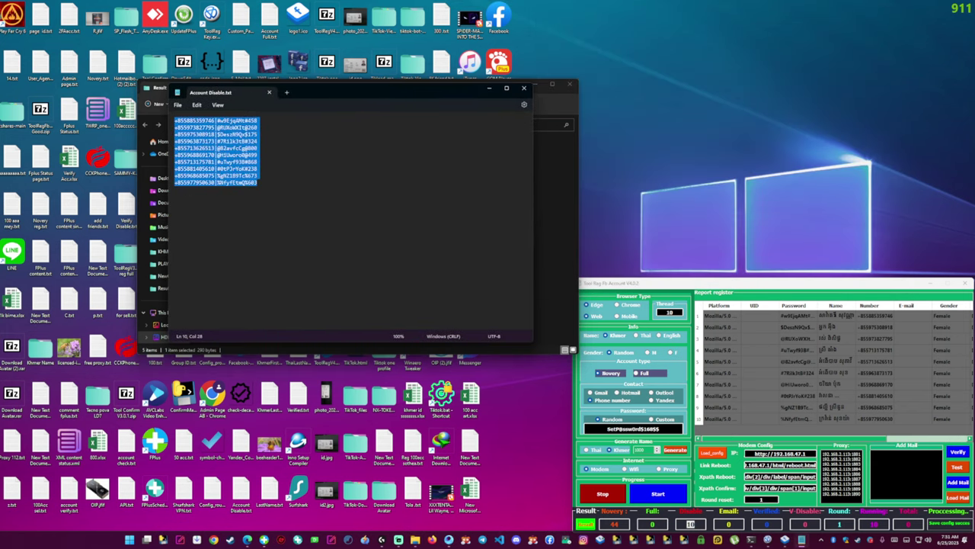
left_click(524, 88)
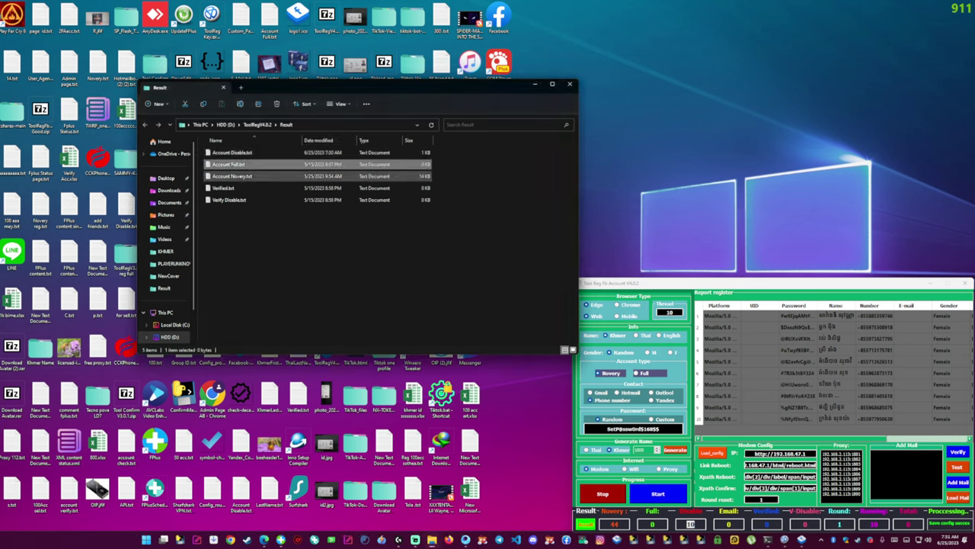